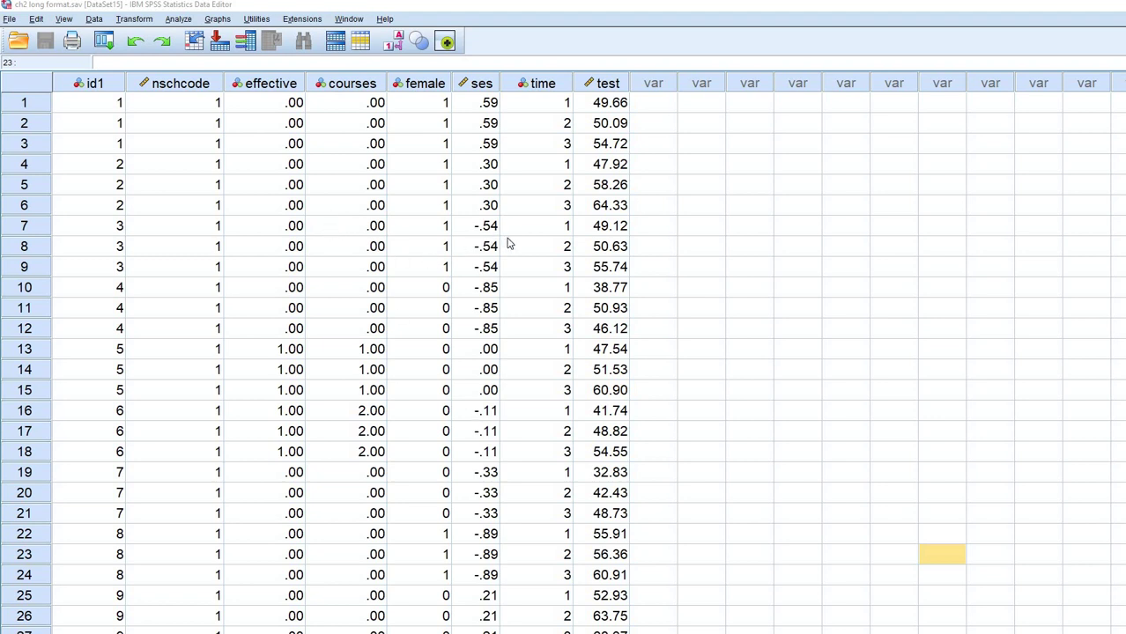
Switch to the Routledge book page in Chrome and show its Data Sets section
left_click(603, 83)
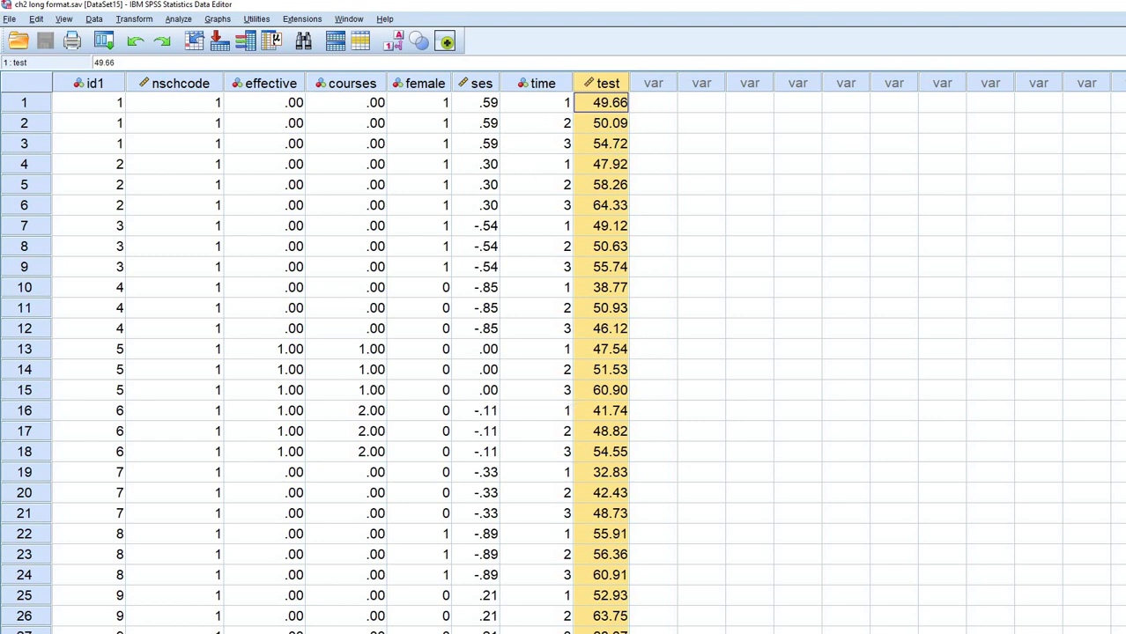
key("alt+Tab")
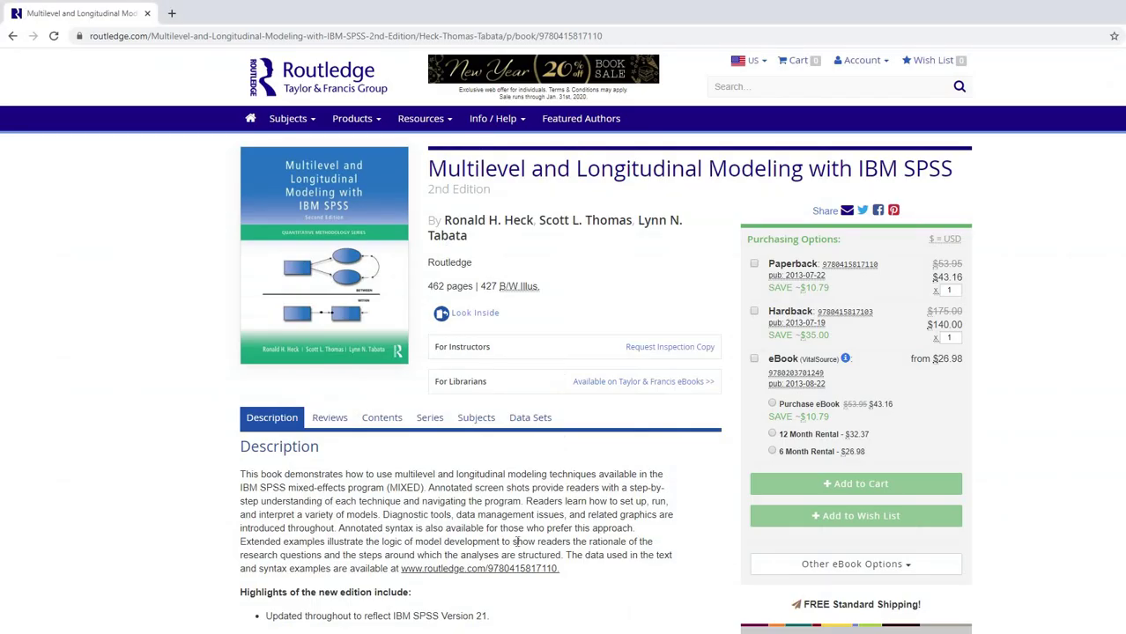
left_click(527, 423)
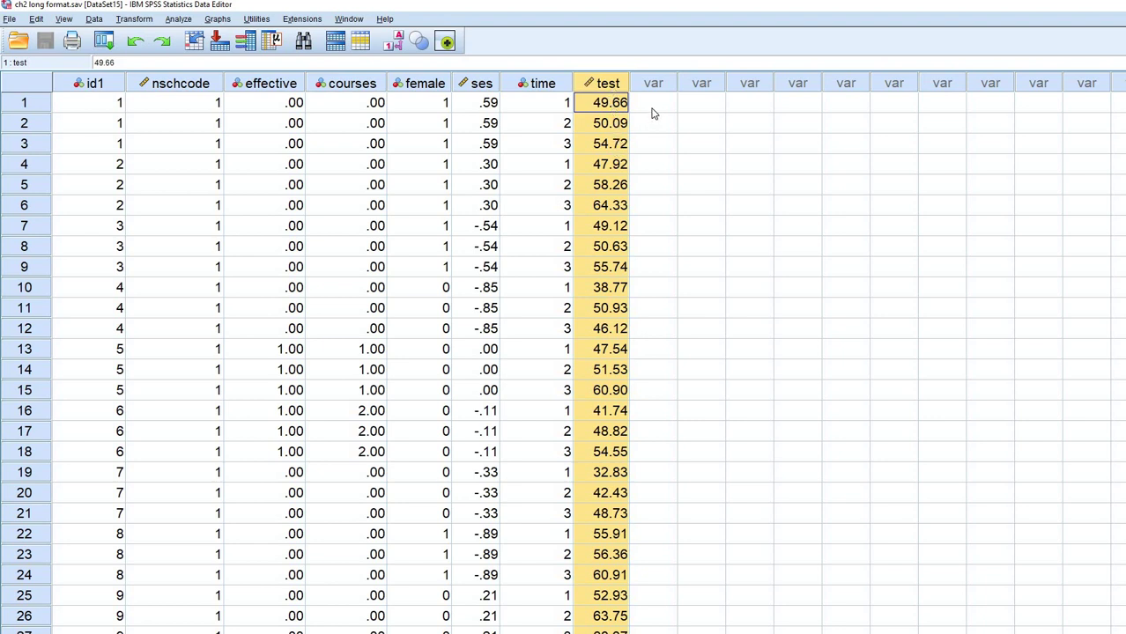
left_click(653, 106)
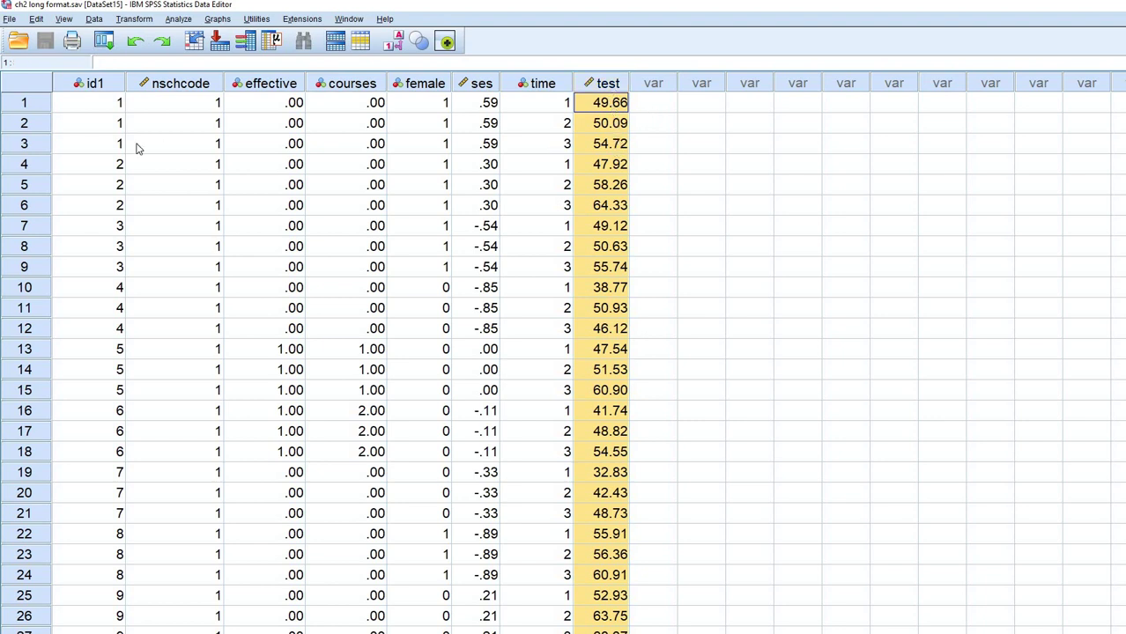
left_click(36, 103)
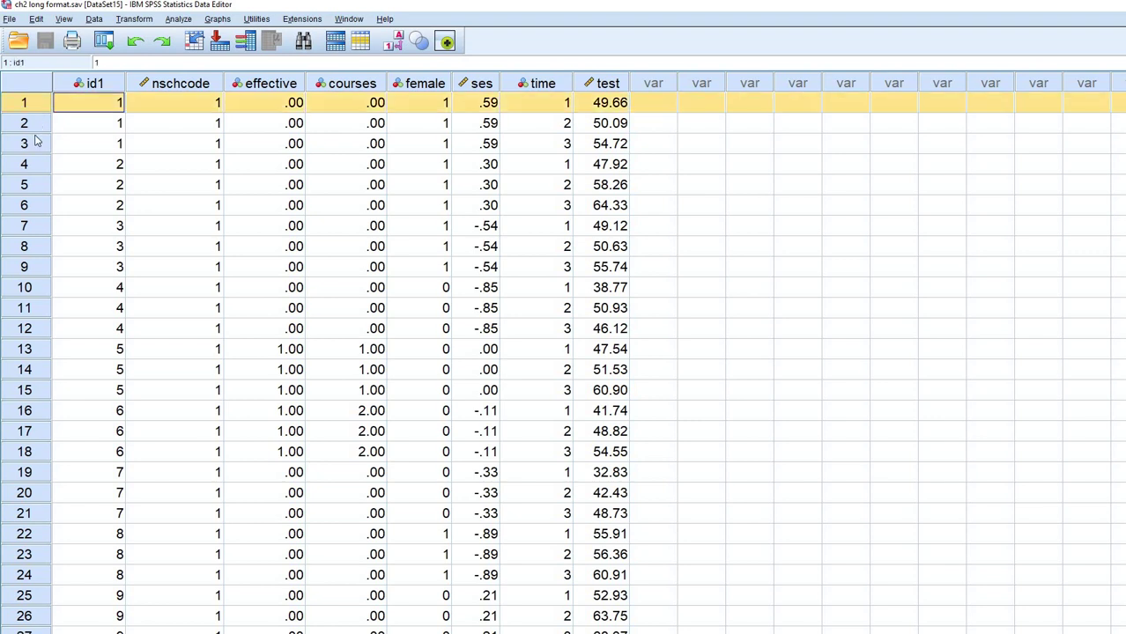
left_click(36, 124)
left_click(37, 145)
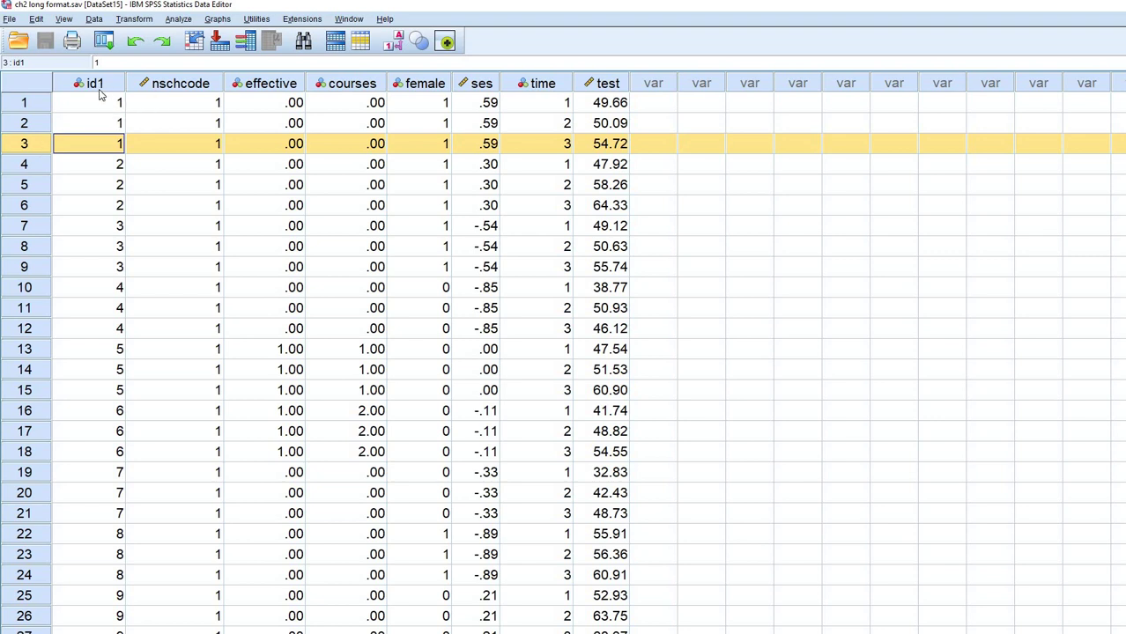
left_click_drag(104, 104, 108, 144)
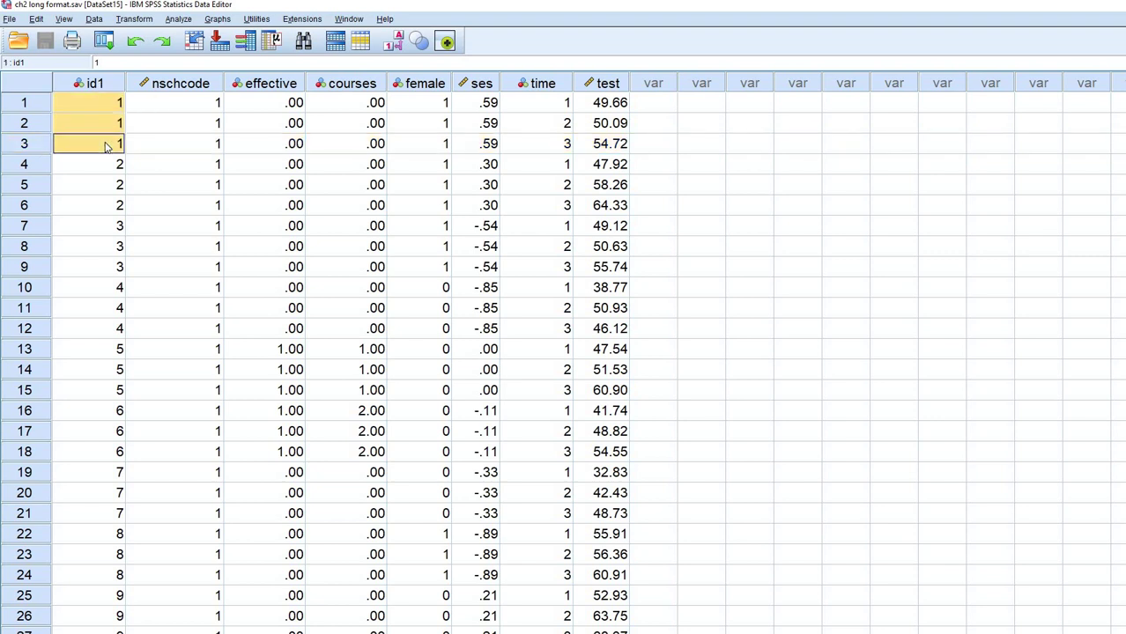
left_click(106, 83)
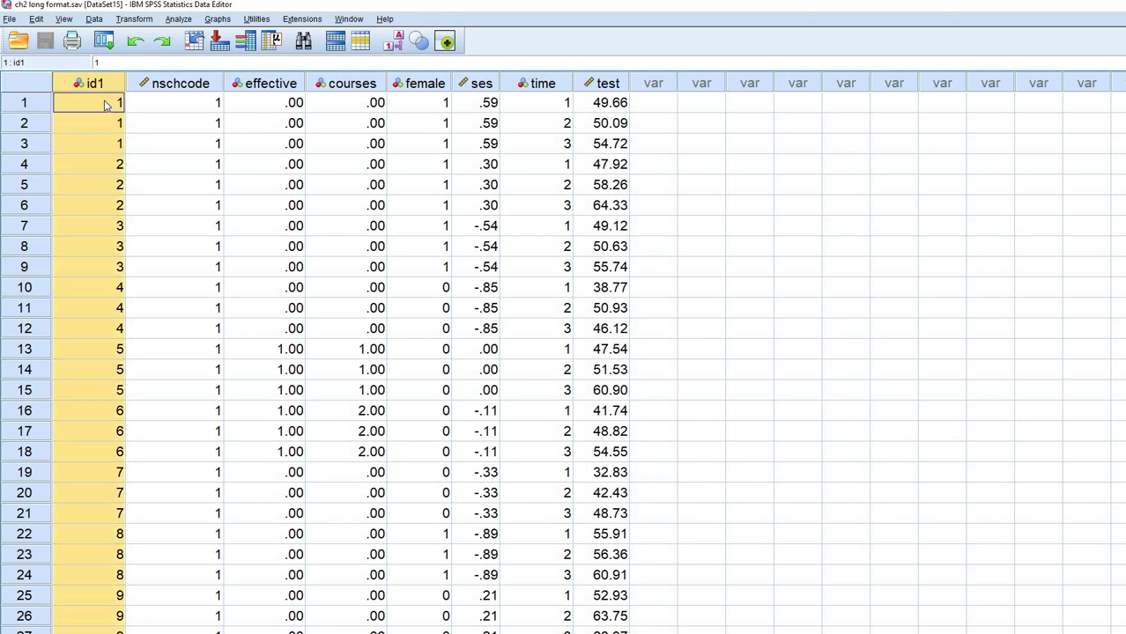
left_click(105, 109)
left_click_drag(106, 143, 117, 216)
left_click_drag(117, 227, 119, 328)
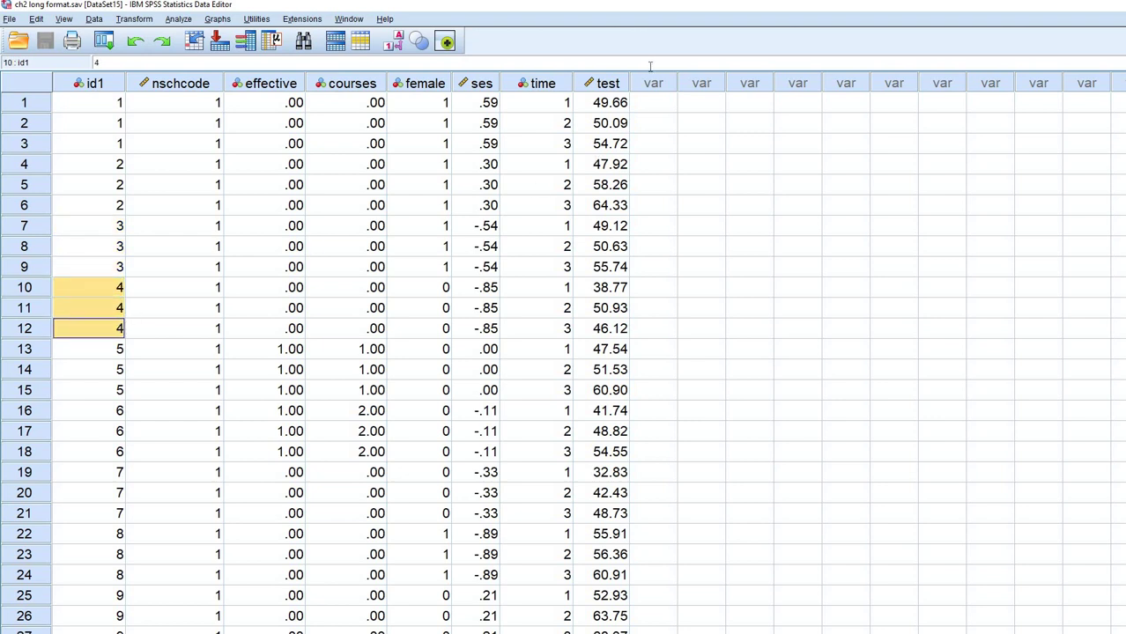
left_click(550, 83)
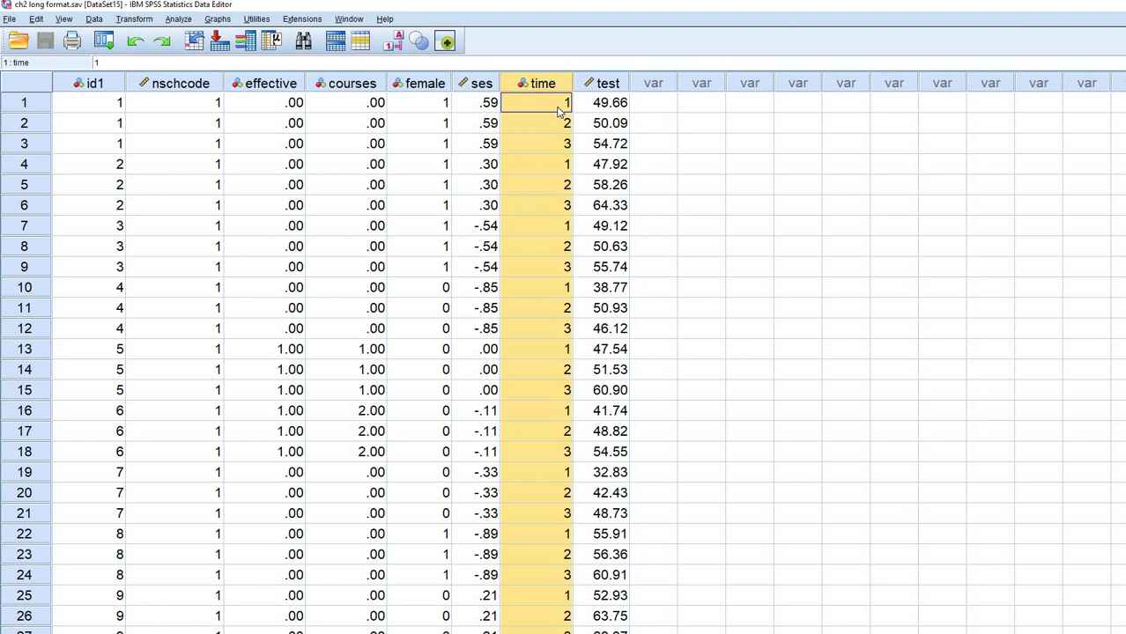
left_click_drag(559, 111, 555, 144)
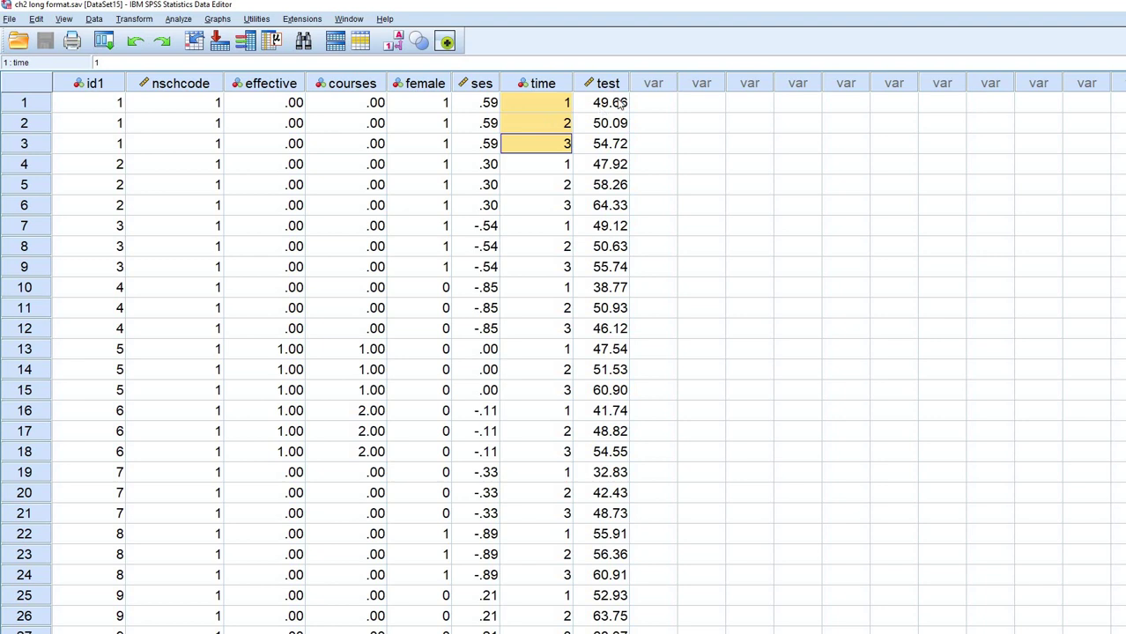
left_click_drag(615, 106, 619, 145)
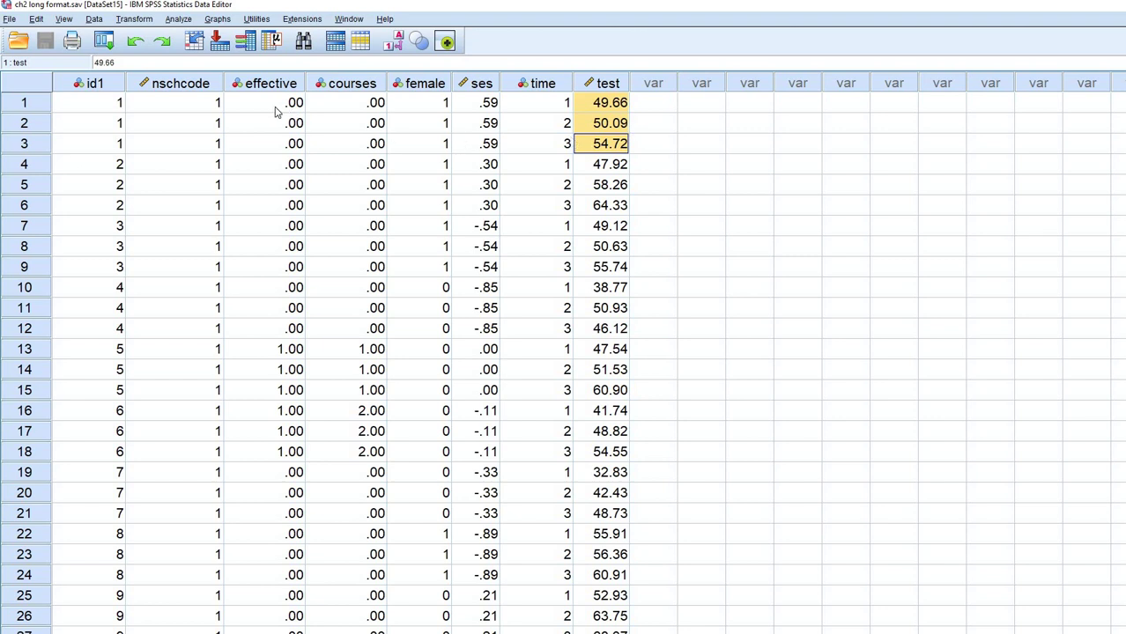
left_click(206, 84)
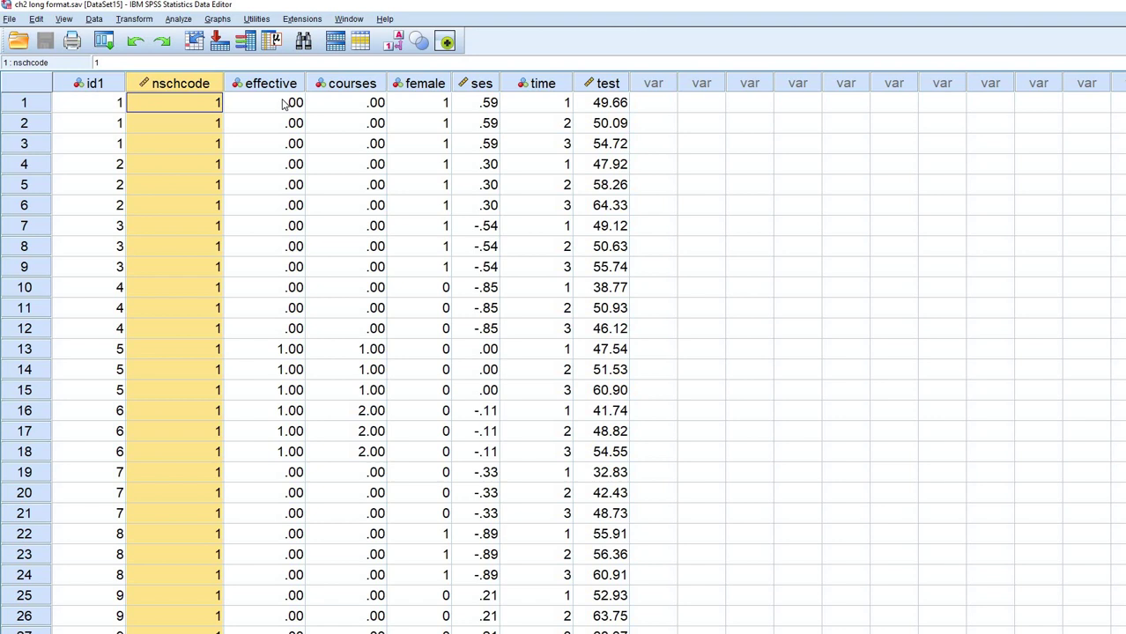
left_click_drag(284, 85, 472, 81)
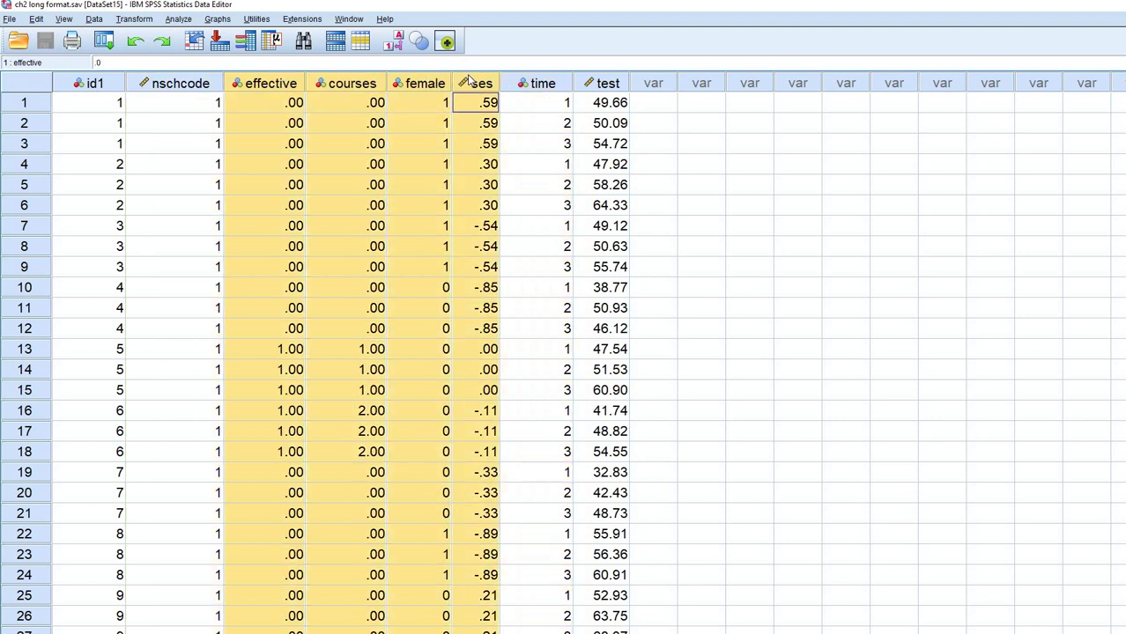
left_click(280, 107)
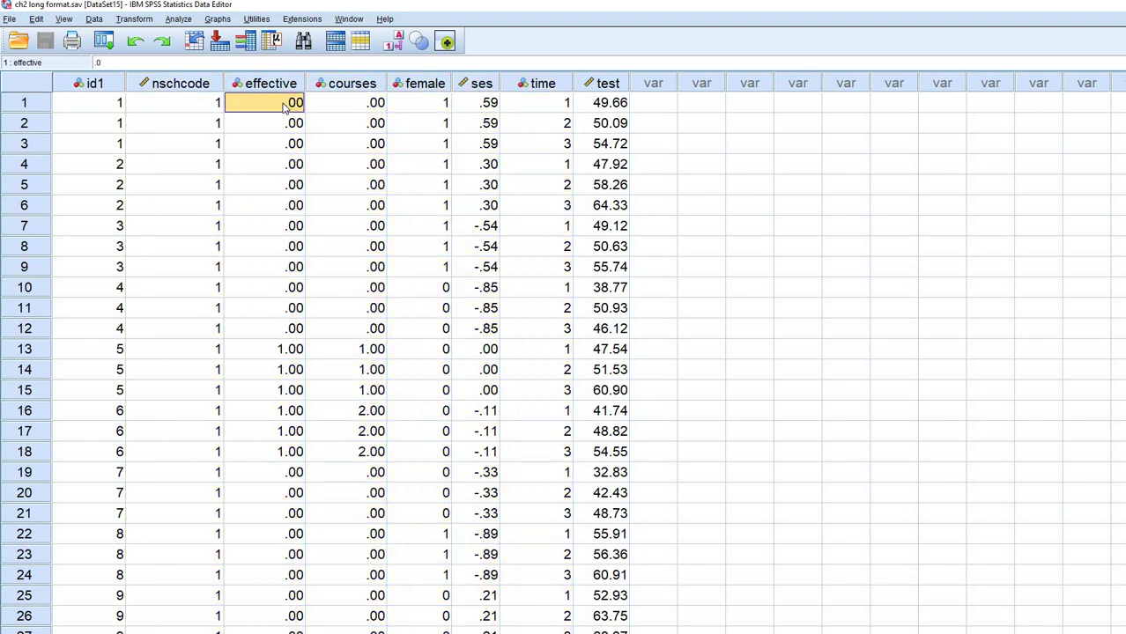
left_click(289, 148, "shift")
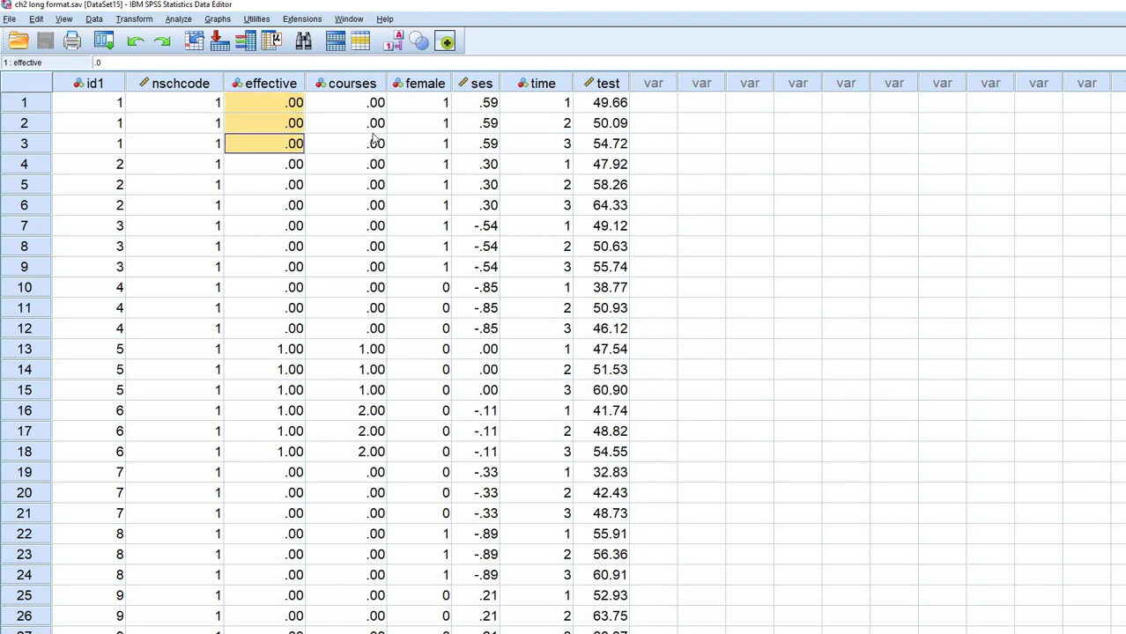
left_click_drag(375, 143, 439, 146)
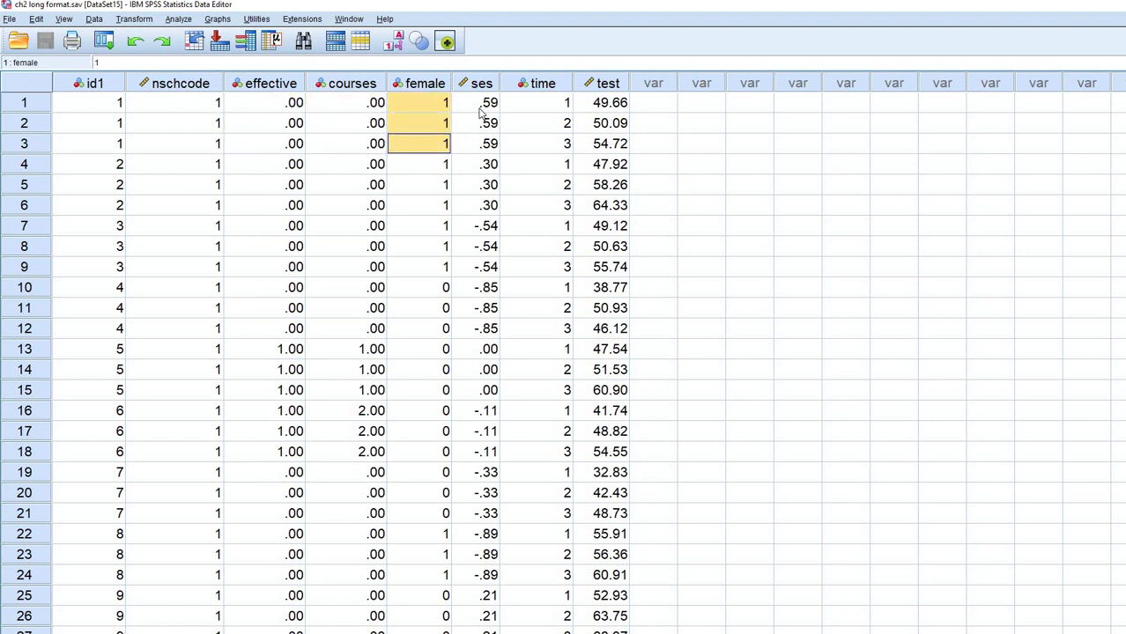
left_click_drag(478, 105, 487, 152)
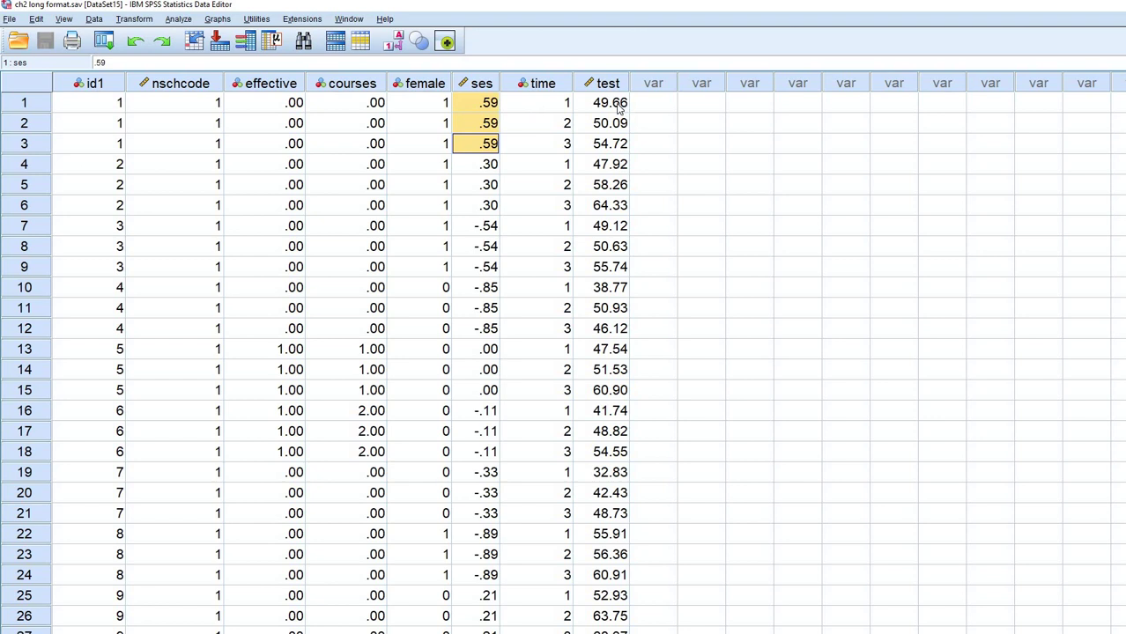
left_click_drag(619, 104, 622, 141)
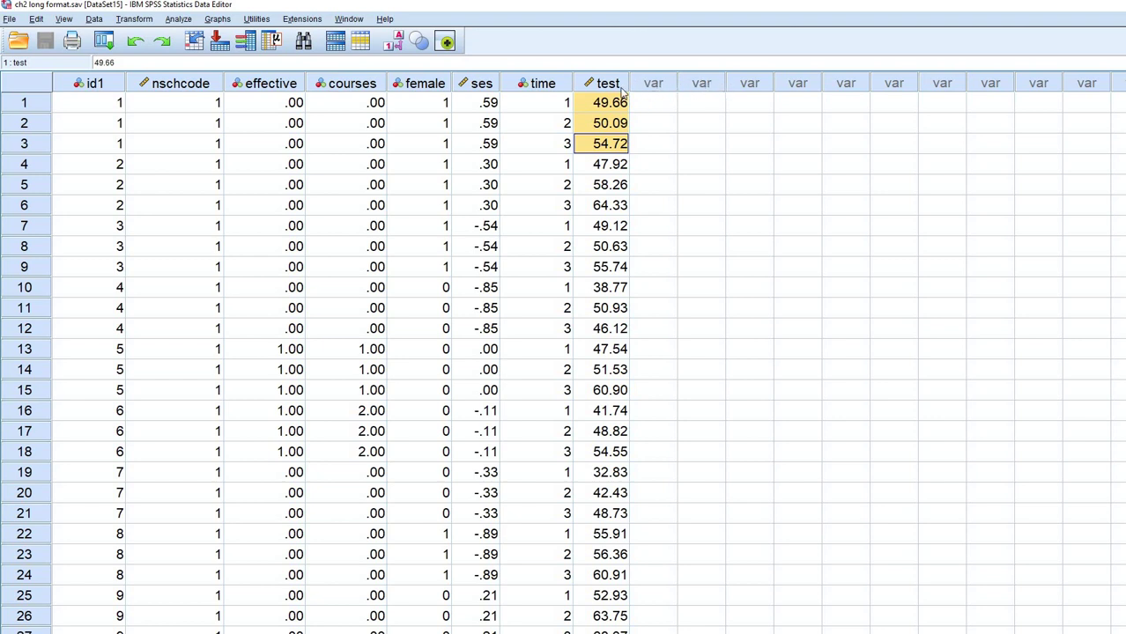
left_click(607, 83)
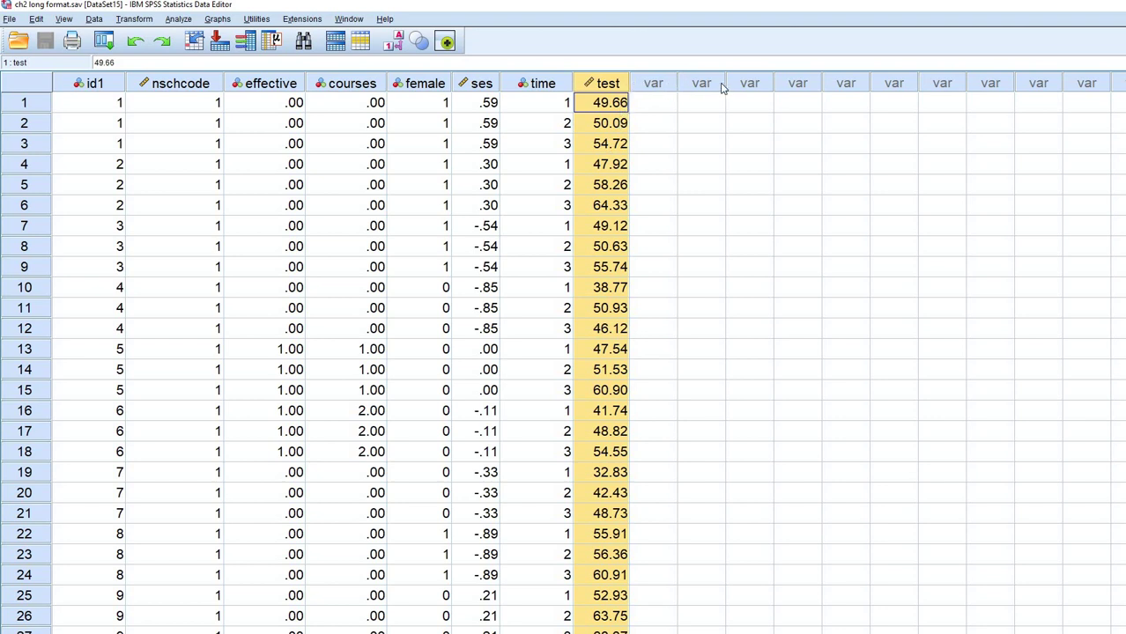
left_click_drag(555, 103, 555, 144)
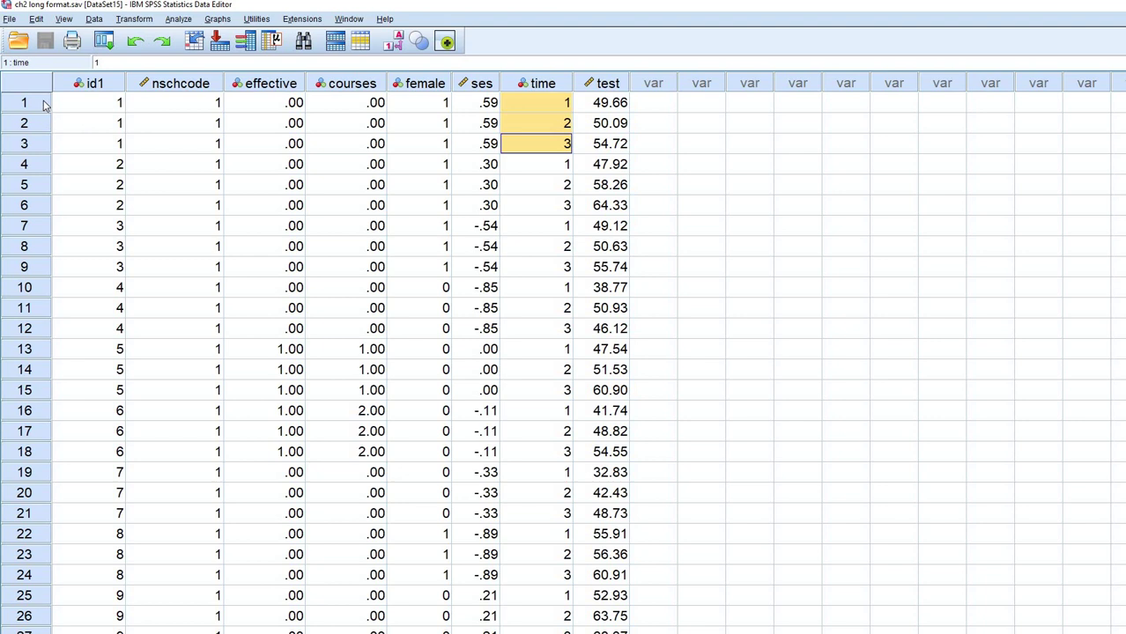
left_click_drag(46, 104, 44, 144)
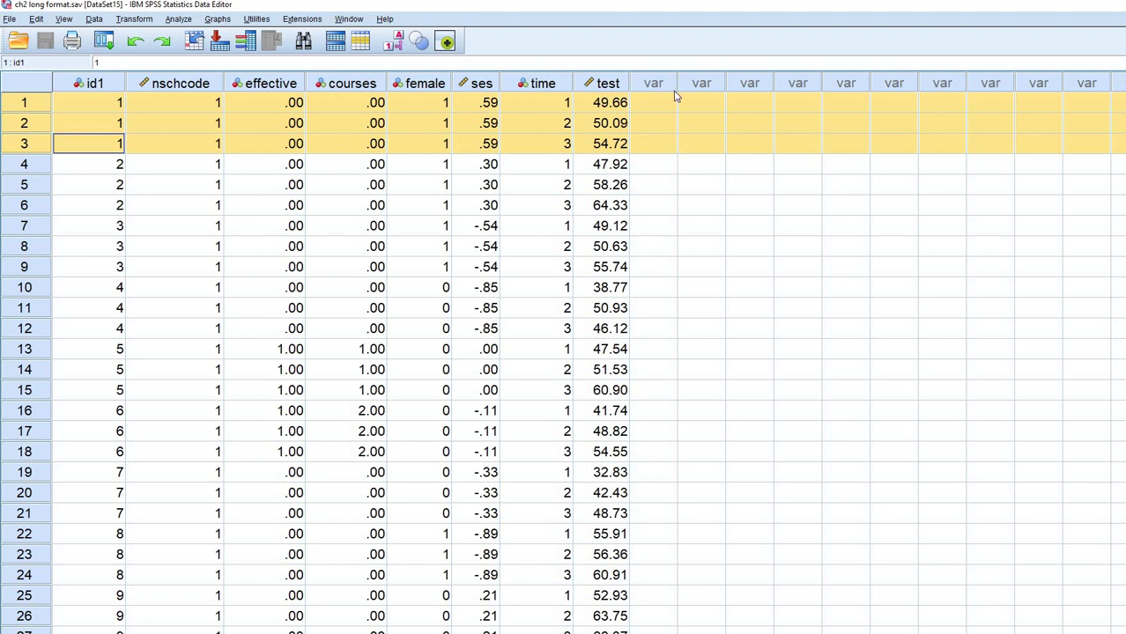
left_click(669, 146)
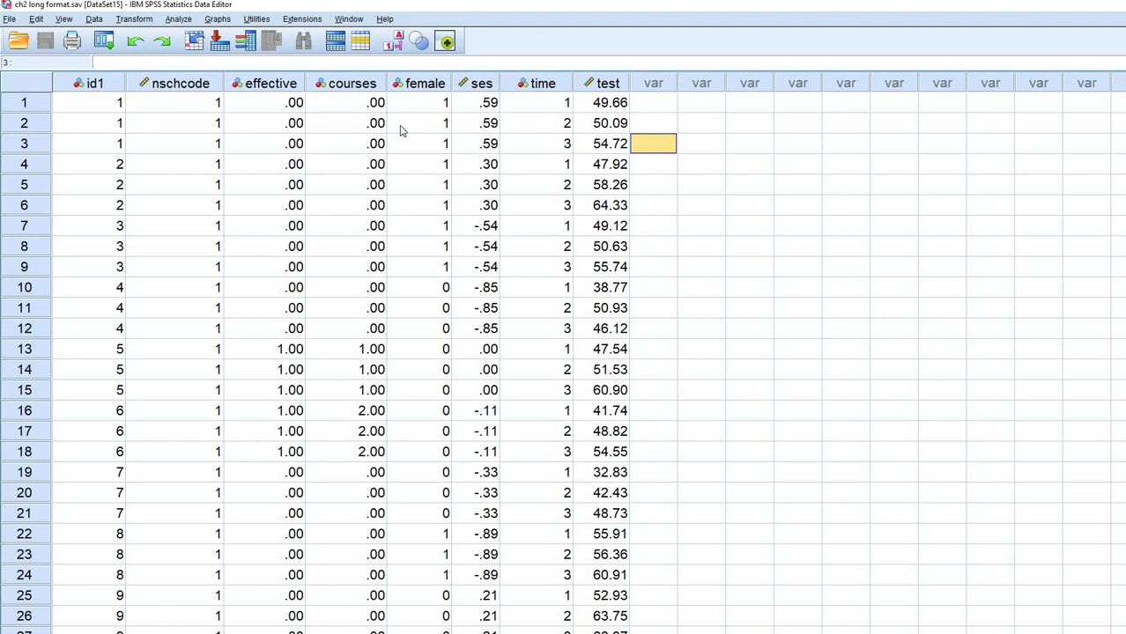
Launch the Restructure Data Wizard and choose 'Restructure selected cases into variables'
left_click(93, 19)
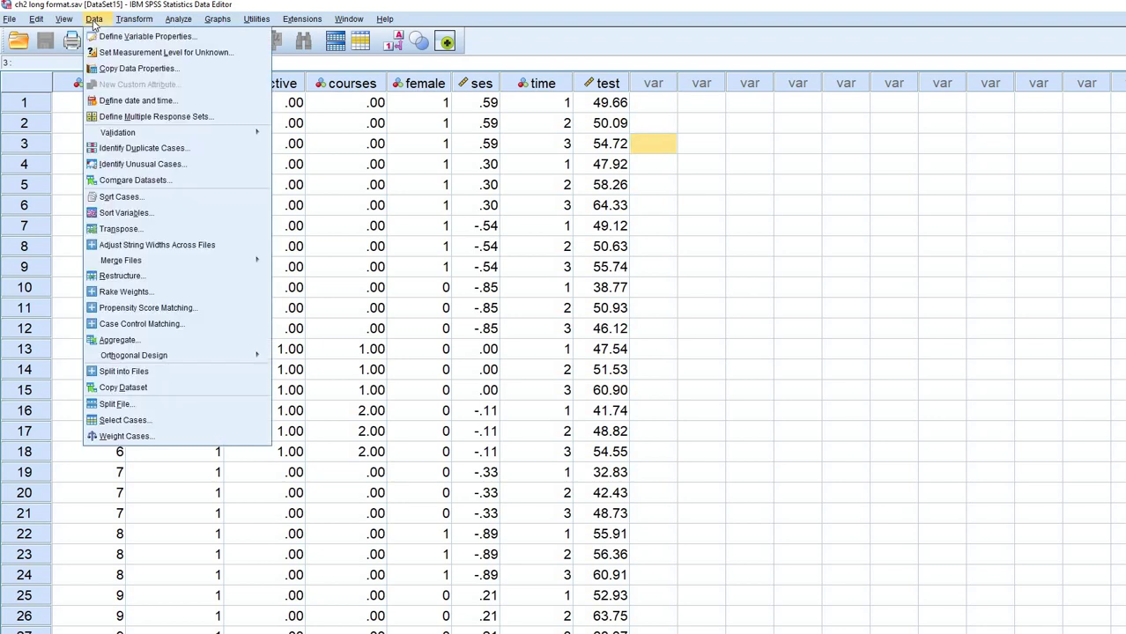
left_click(133, 280)
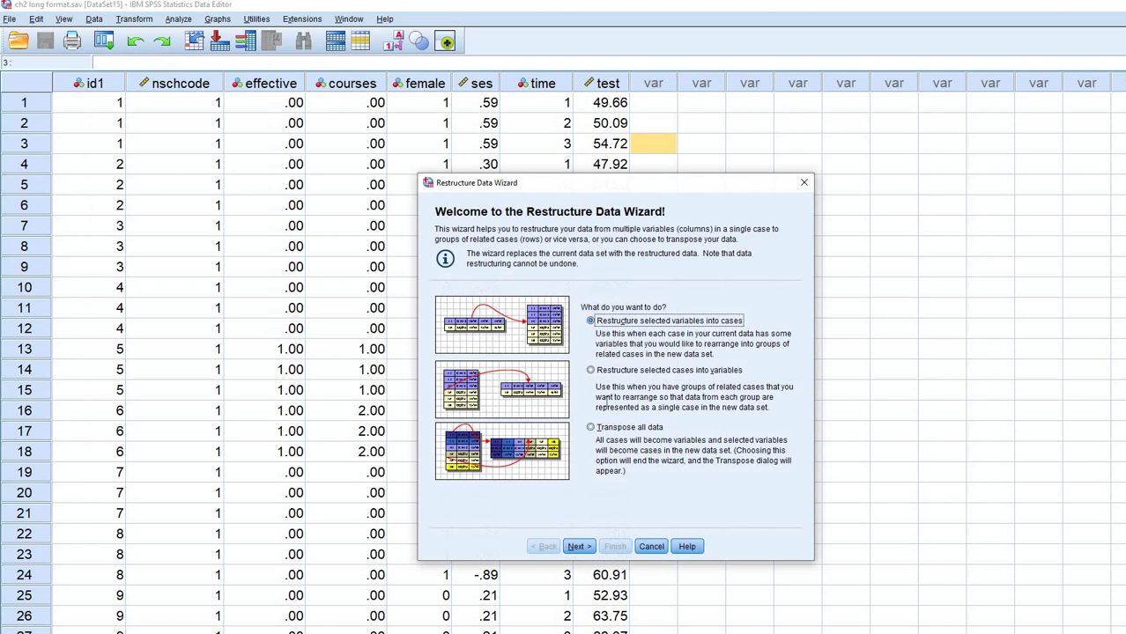
left_click(591, 371)
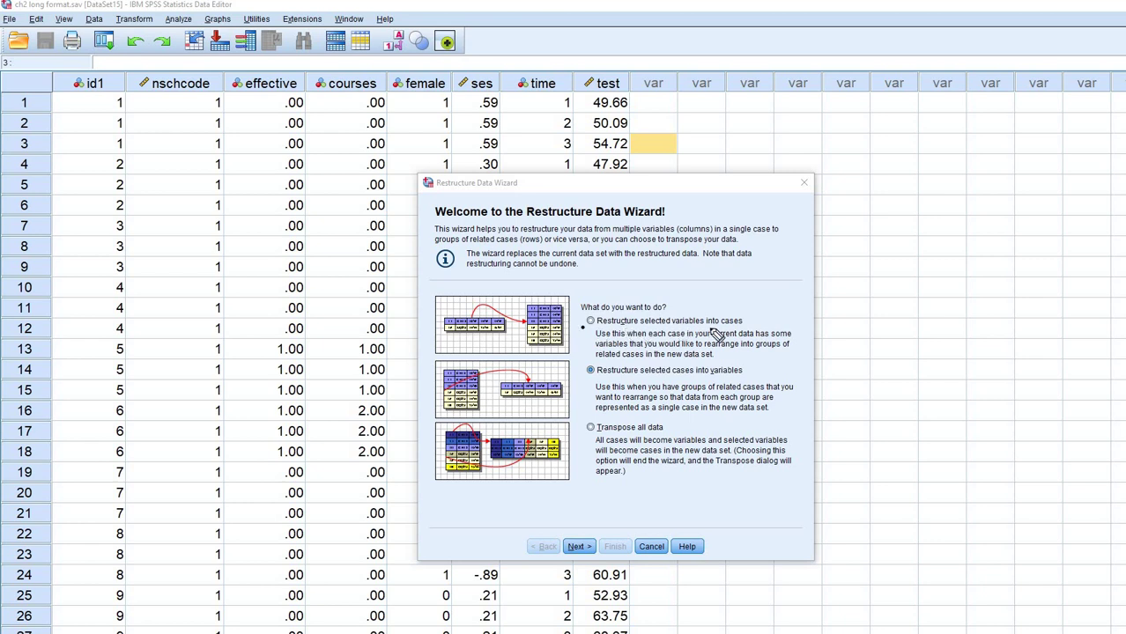
left_click_drag(582, 327, 762, 328)
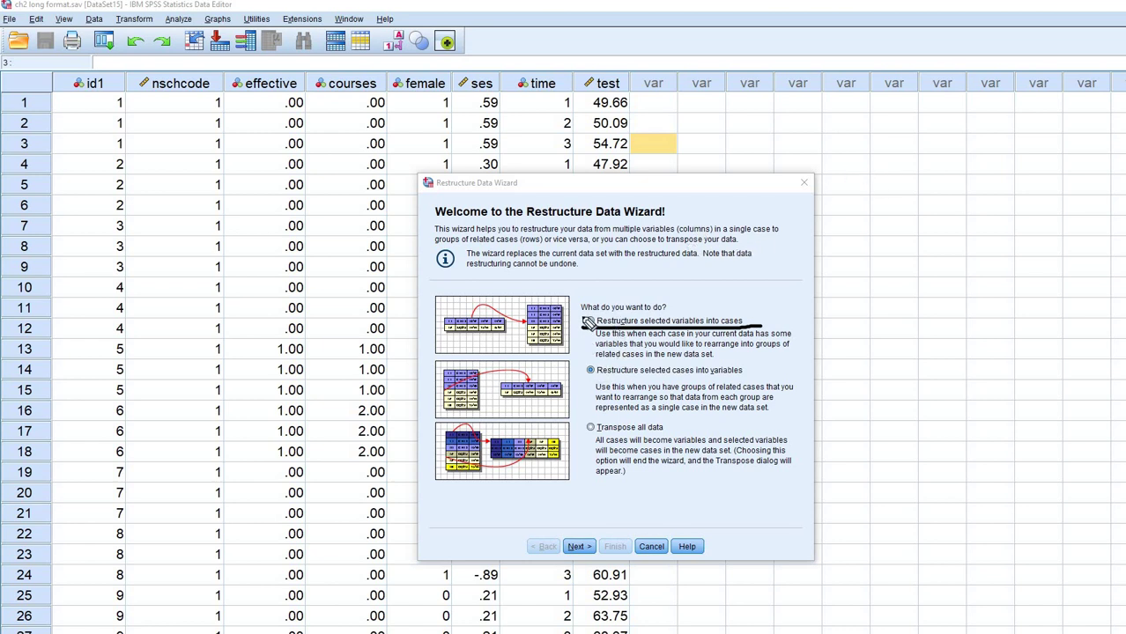
mouse_move(595, 331)
left_mouse_down()
mouse_move(722, 350)
mouse_move(682, 309)
left_mouse_up()
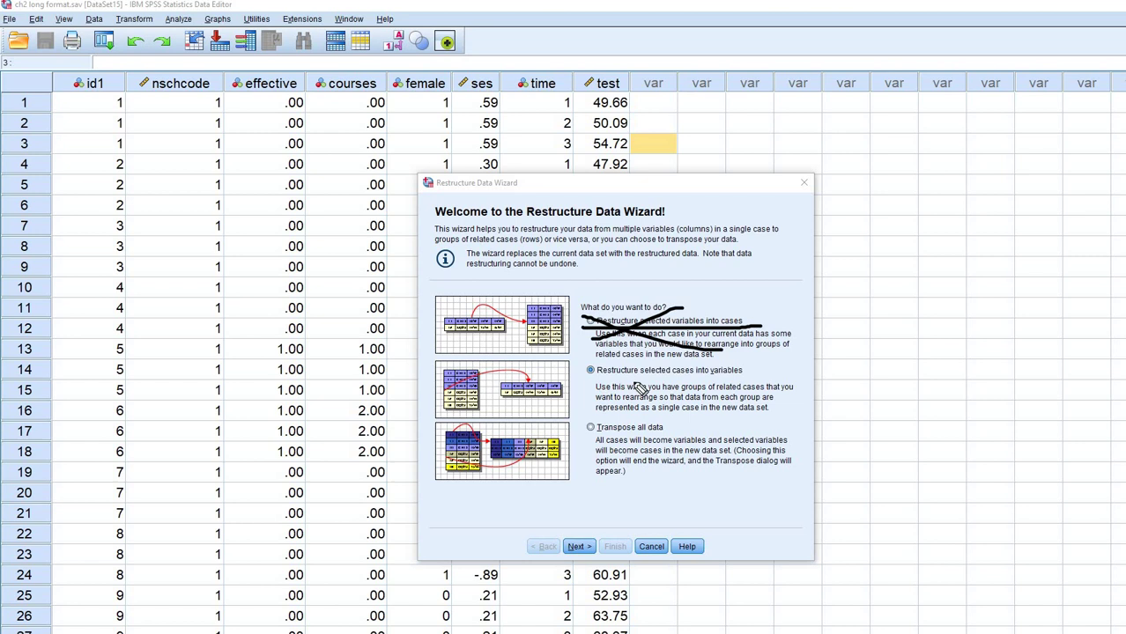
left_click_drag(585, 381, 725, 380)
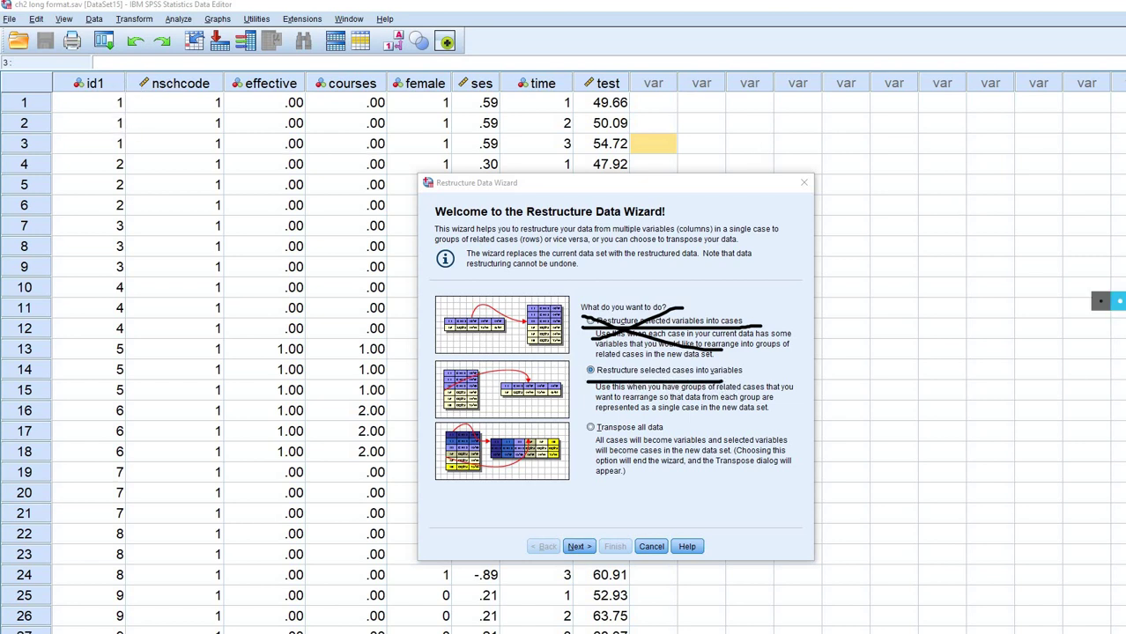
key("Escape")
Set id1 as the Identifier variable and time as the Index variable
left_click(578, 547)
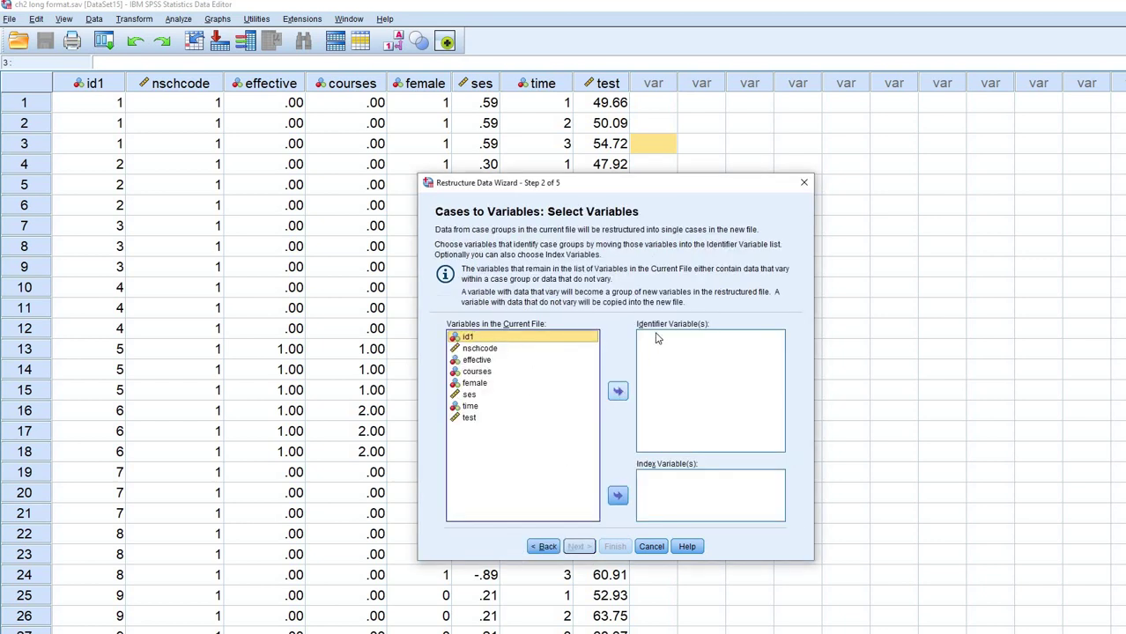
left_click_drag(656, 338, 656, 339)
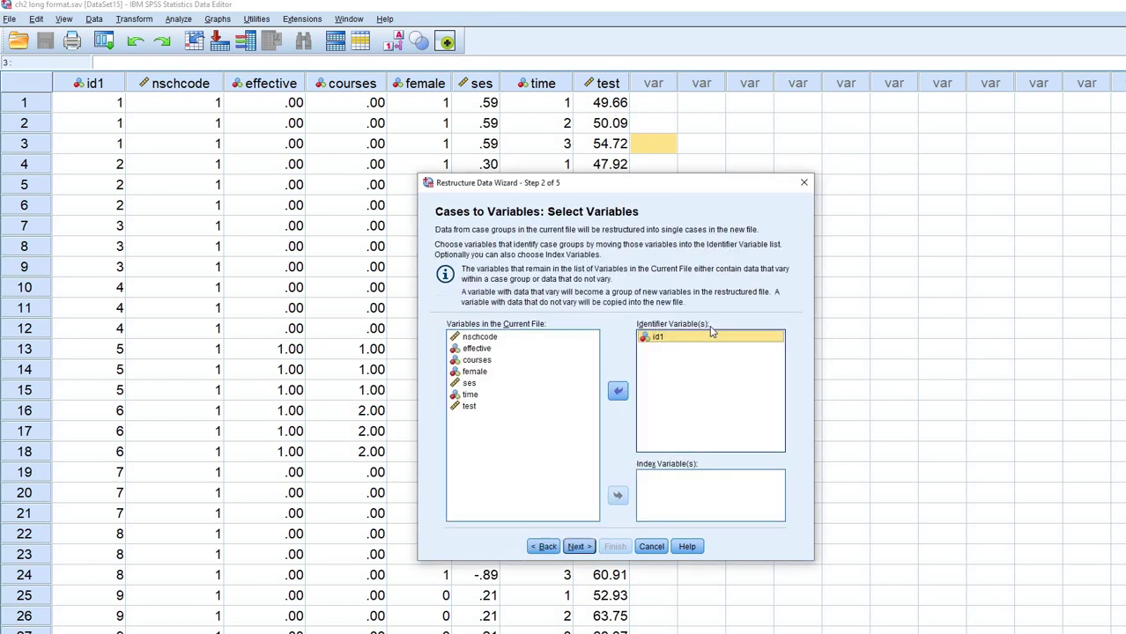
left_click(476, 396)
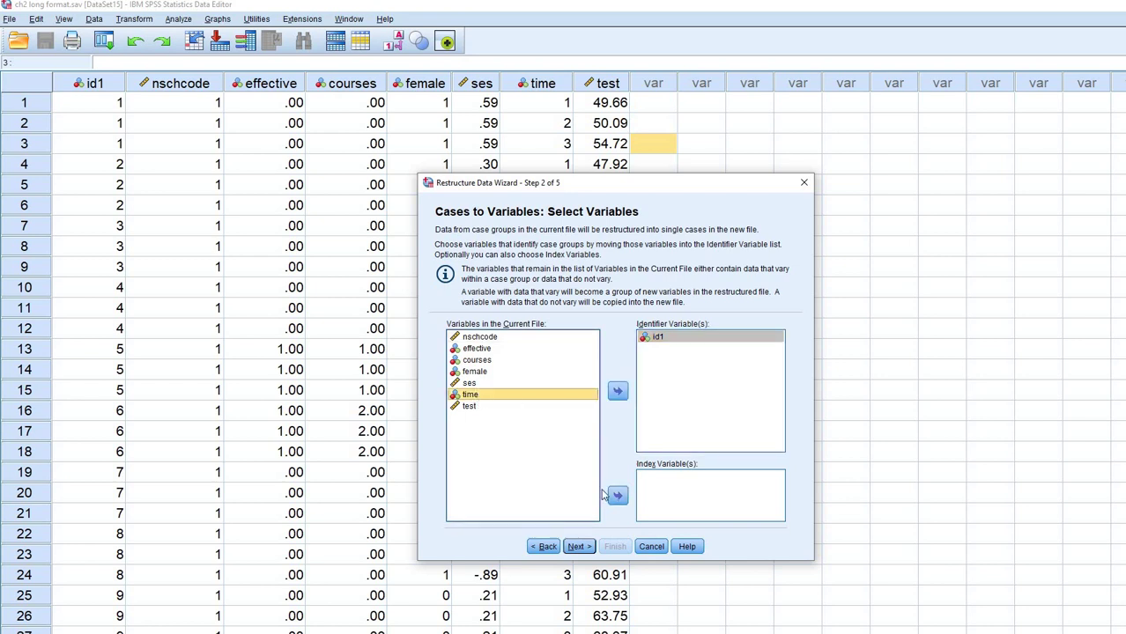
left_click(617, 495)
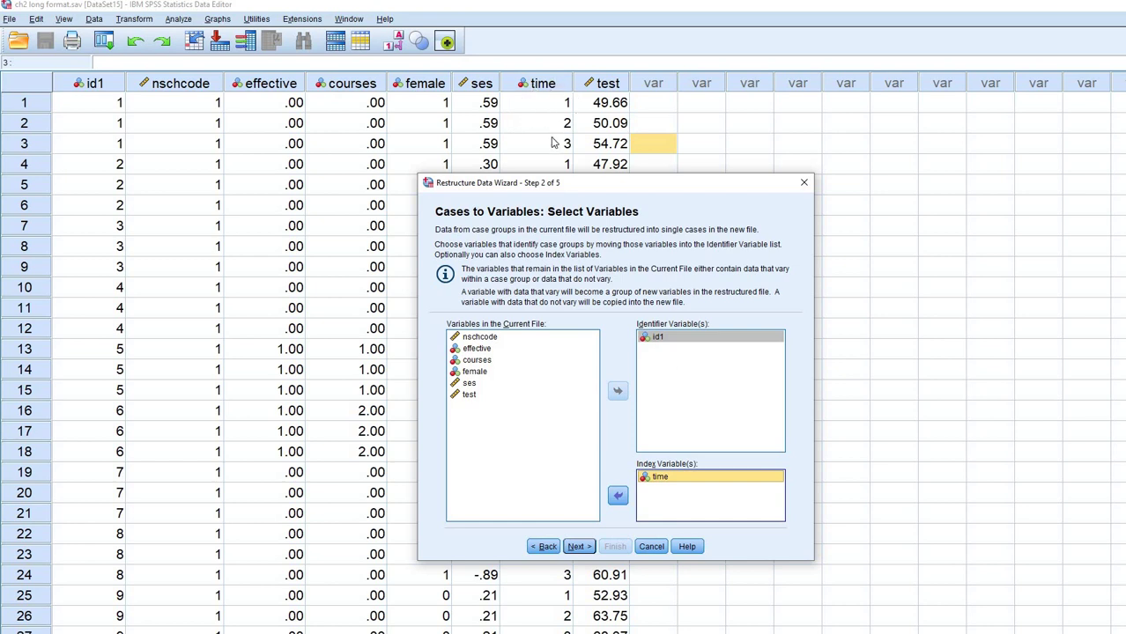
Accept the default sorting and options, finish the wizard, and confirm the warning
left_click(578, 547)
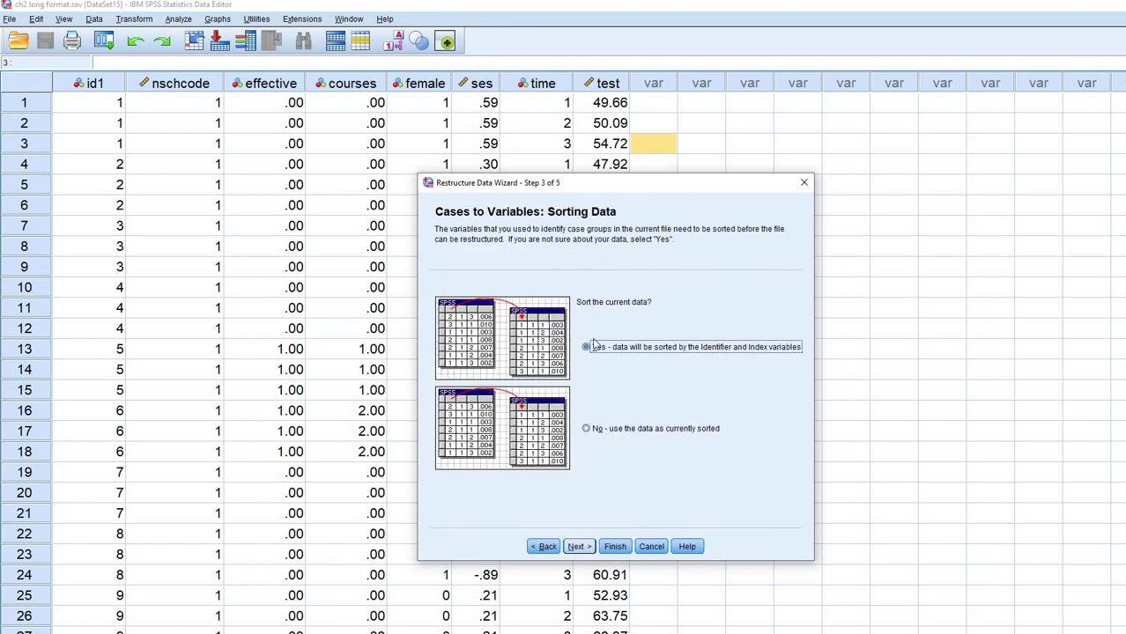
left_click(578, 547)
left_click(615, 546)
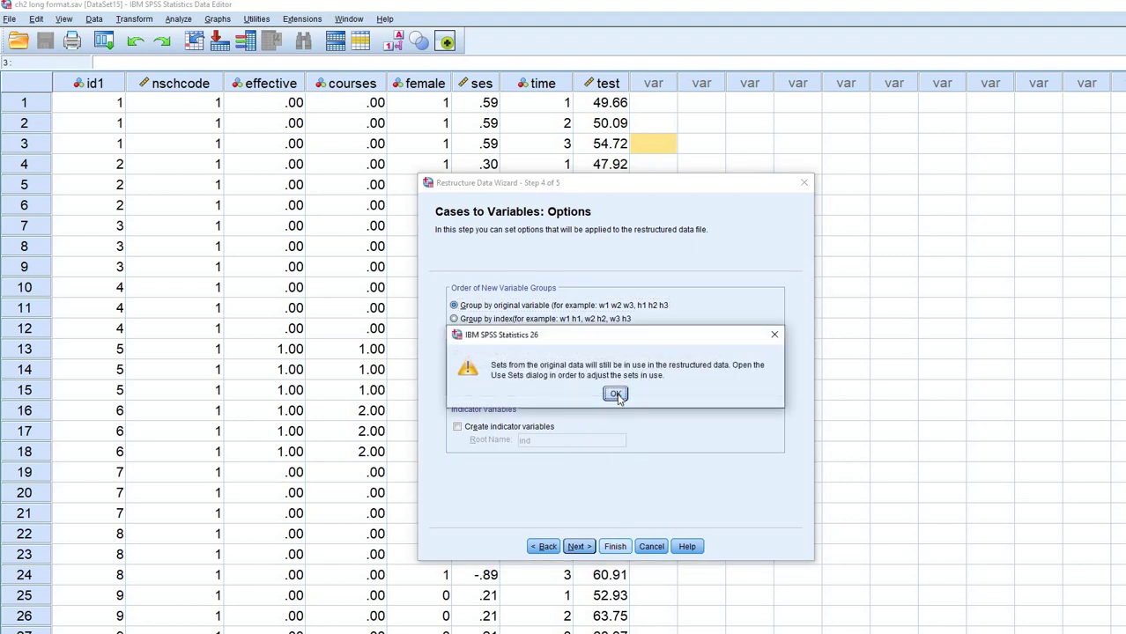
left_click(615, 393)
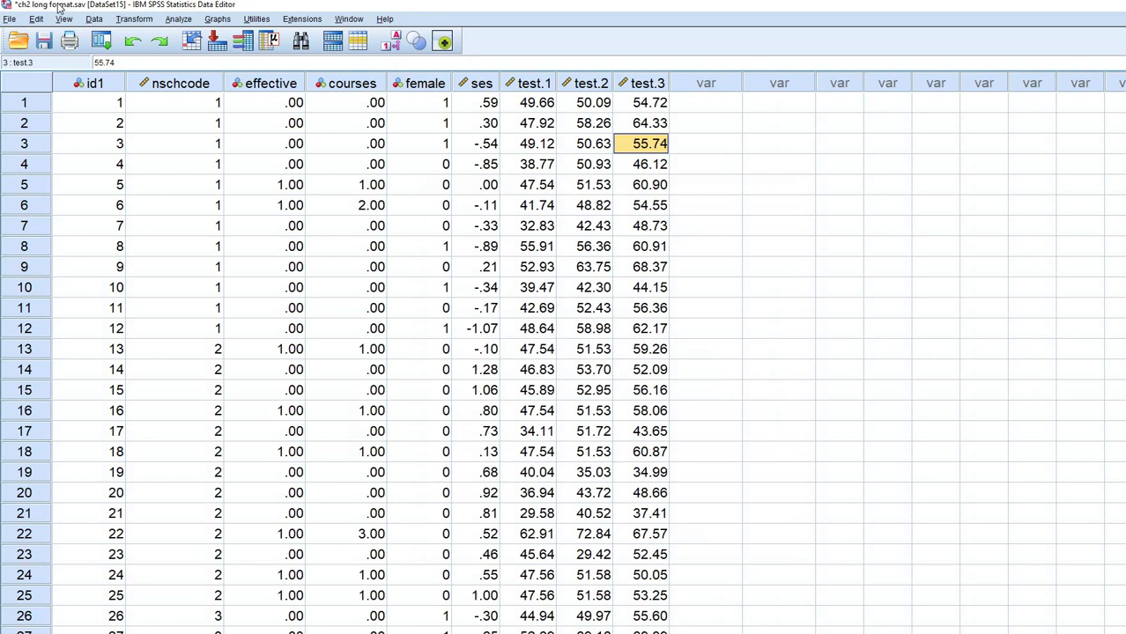
left_click(39, 103)
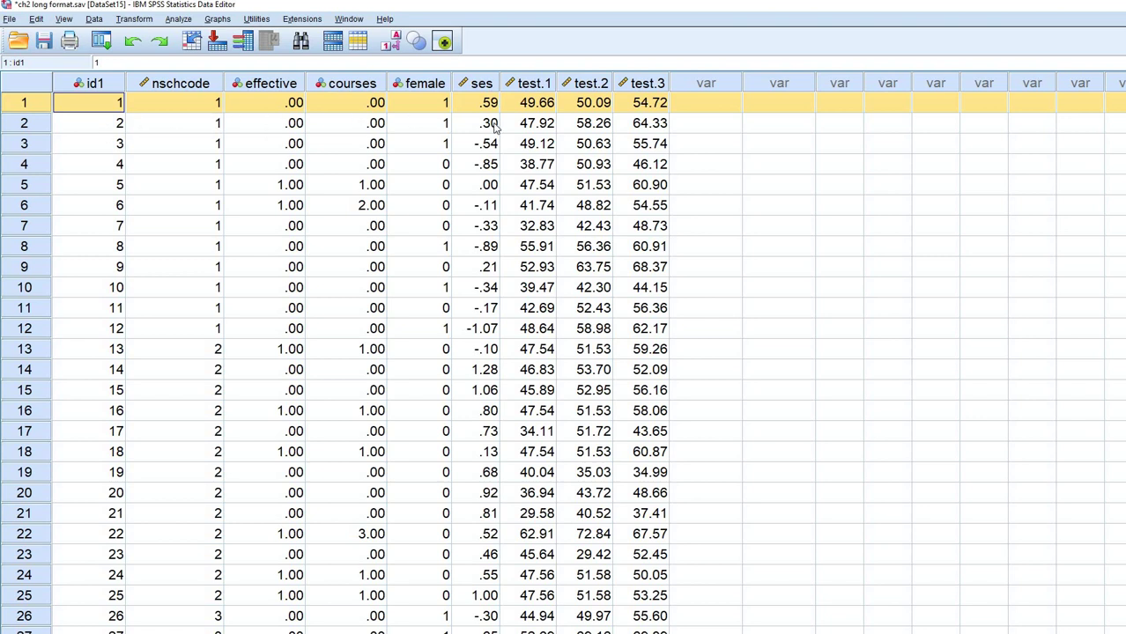
left_click(104, 109)
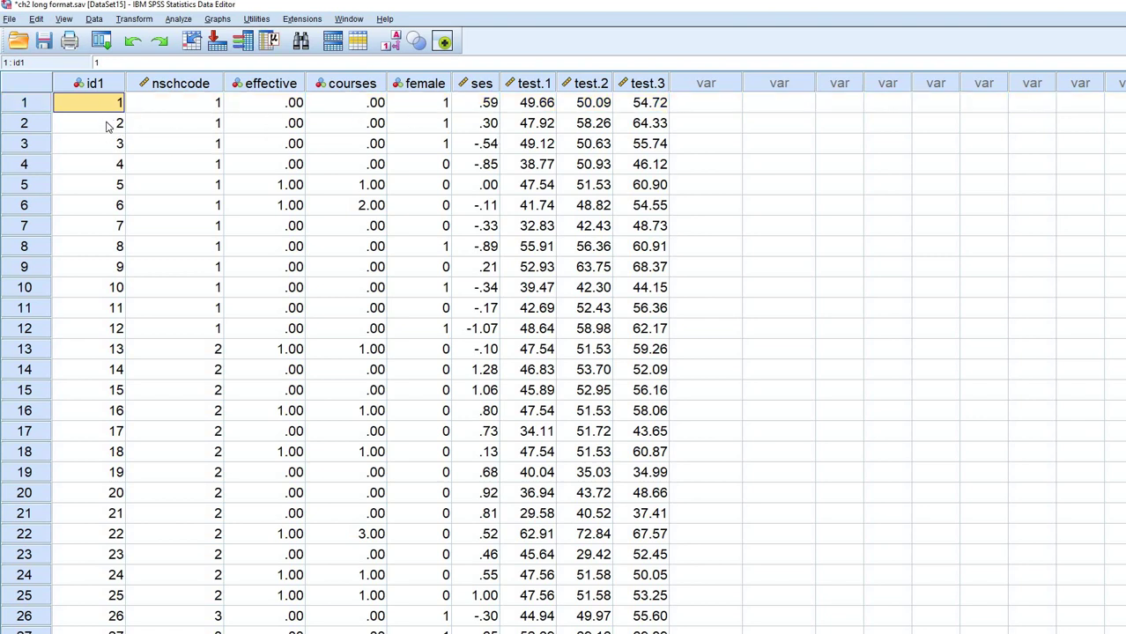
left_click_drag(106, 127, 114, 169)
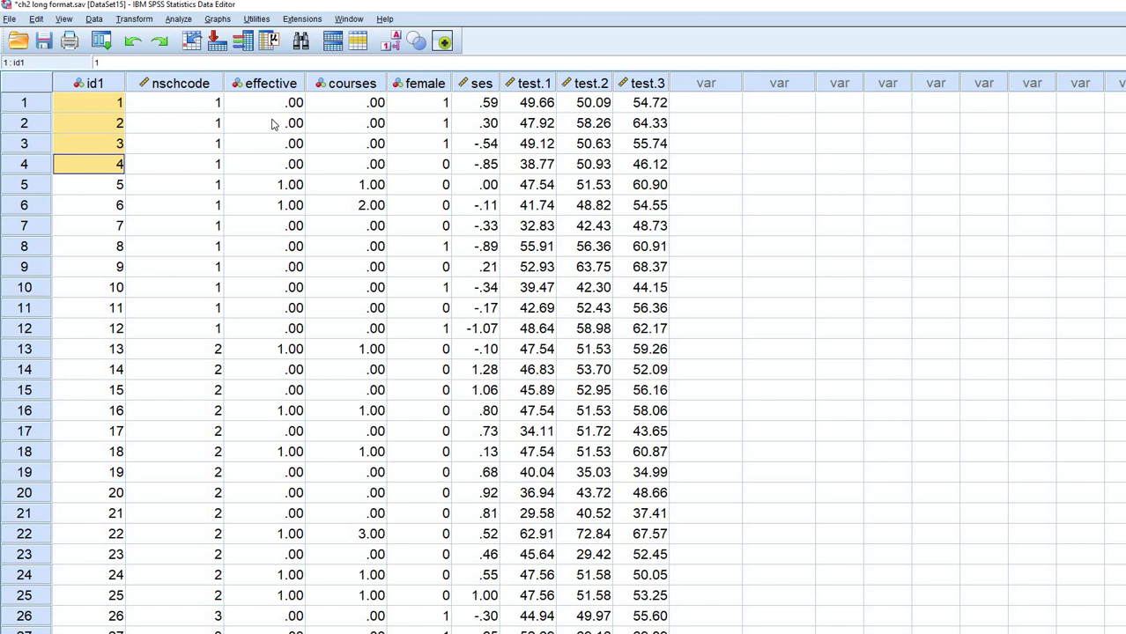
left_click_drag(293, 104, 480, 107)
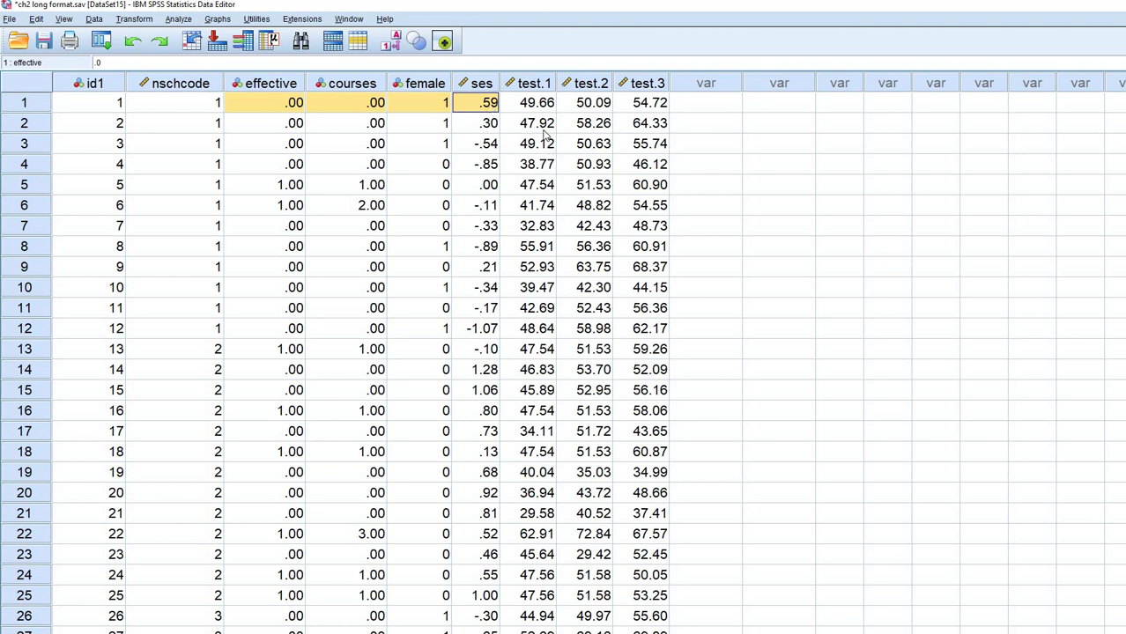
left_click(534, 83)
left_click(590, 82)
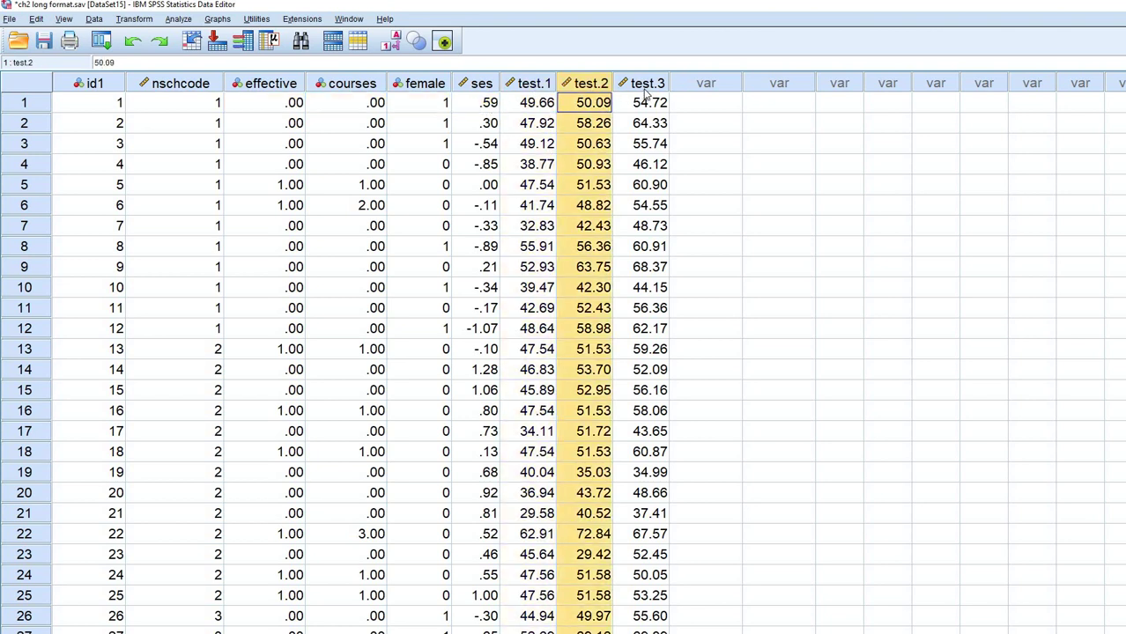
left_click(646, 85)
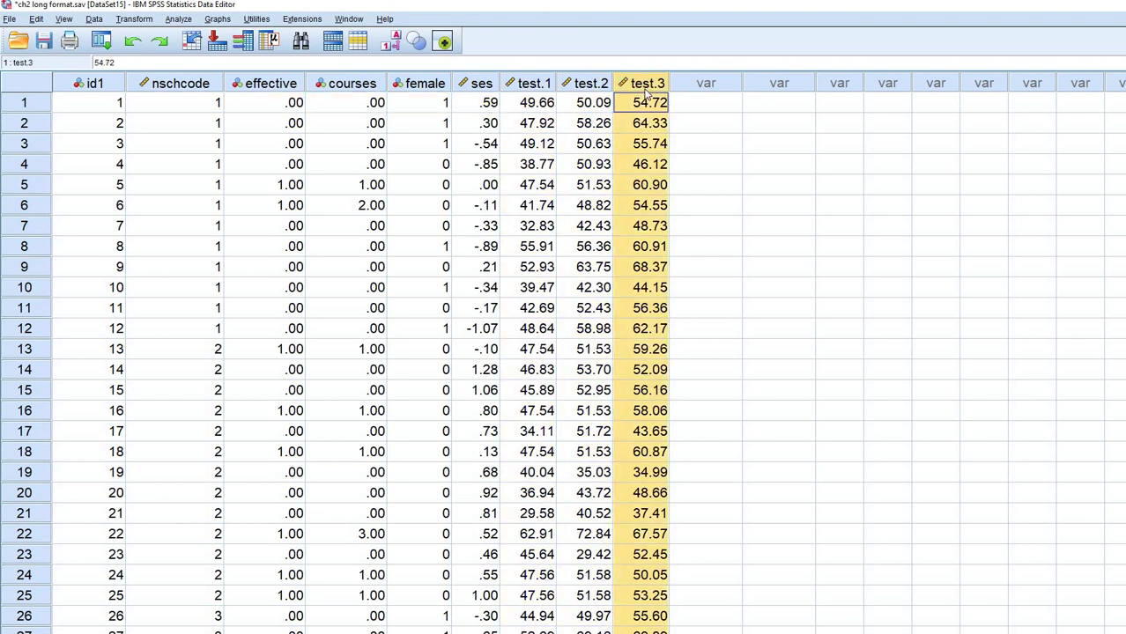
left_click(531, 105)
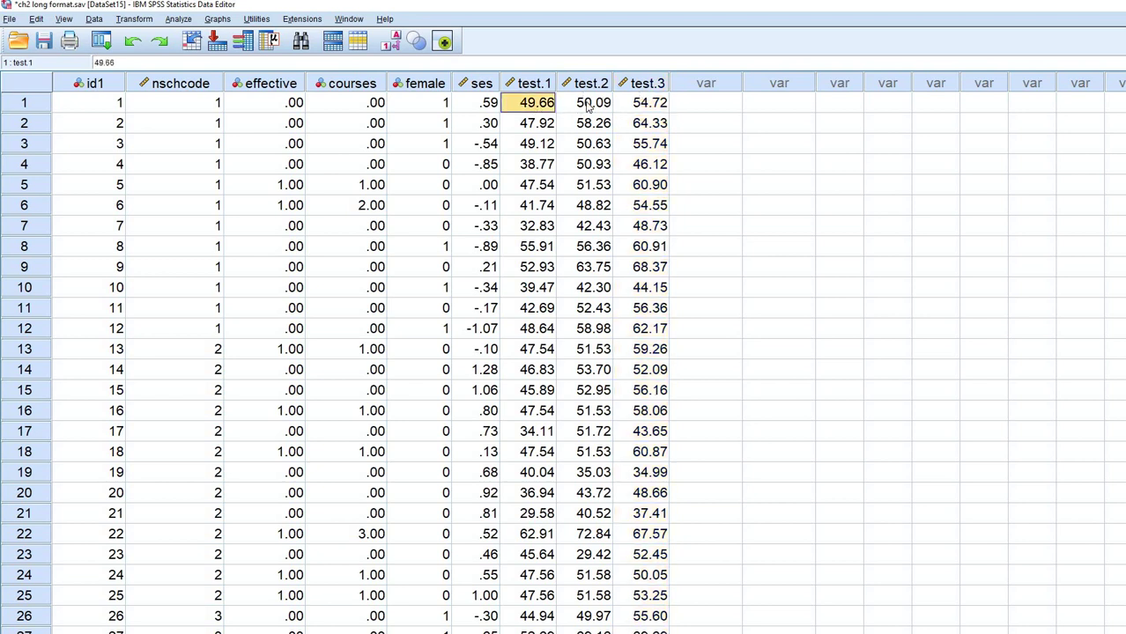
left_click(588, 106)
left_click(650, 107)
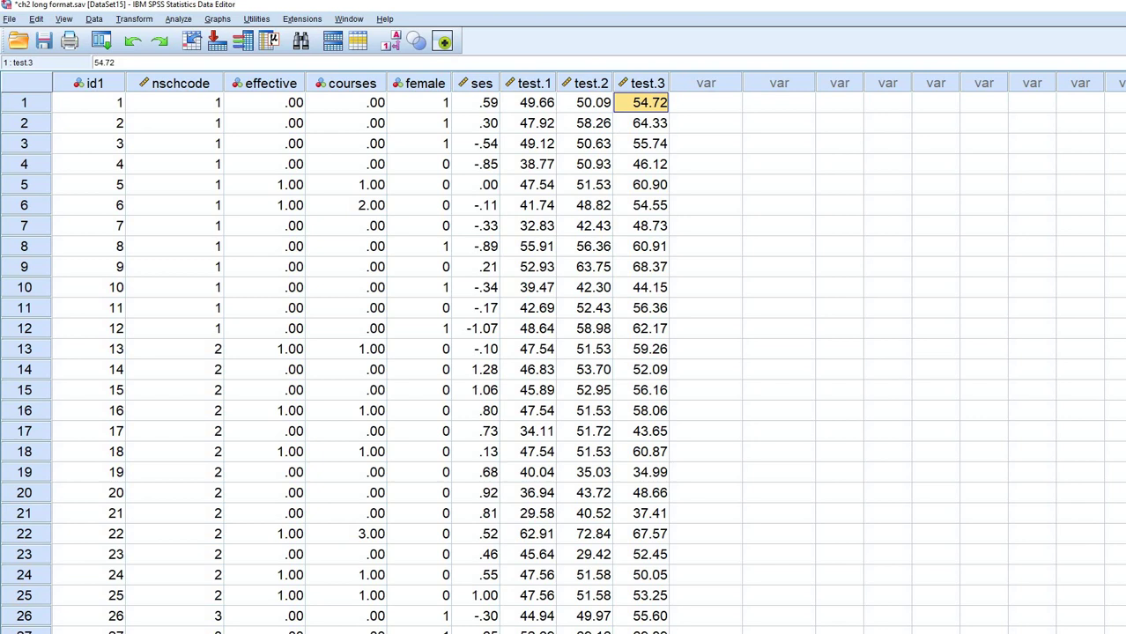